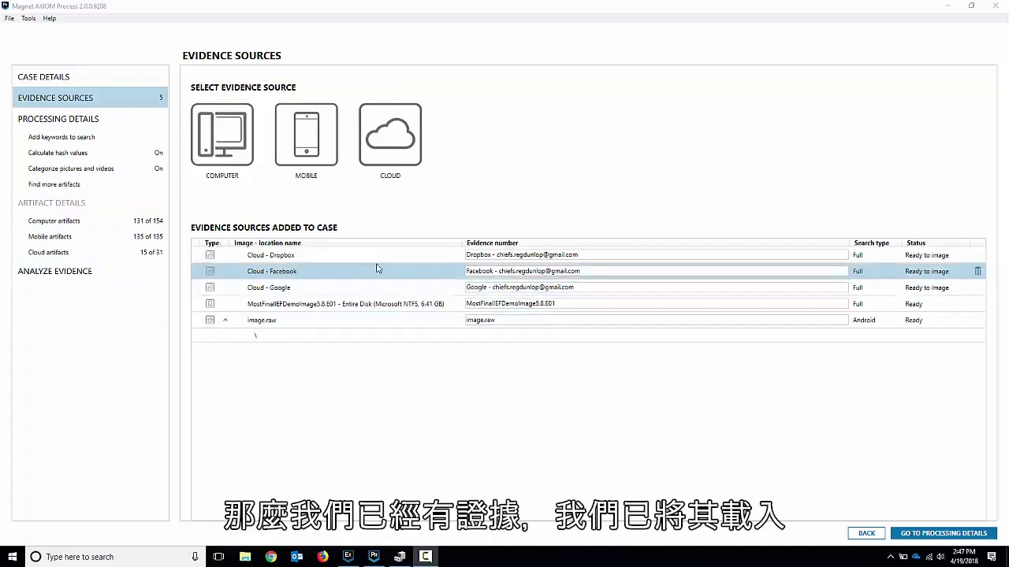
- Open the keyword search settings and enable the Cyber Security.txt keyword list for the case
click(67, 136)
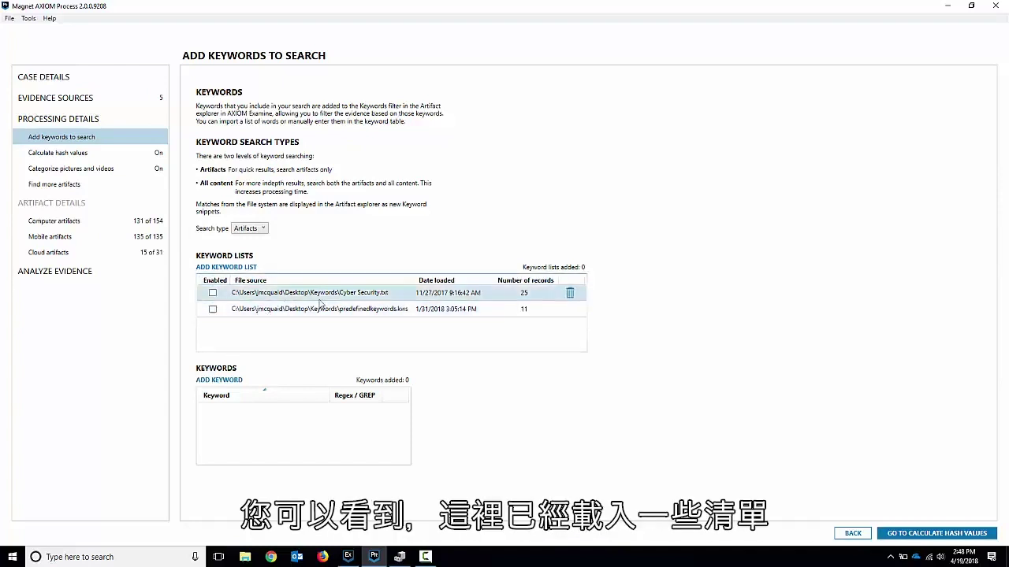
click(213, 293)
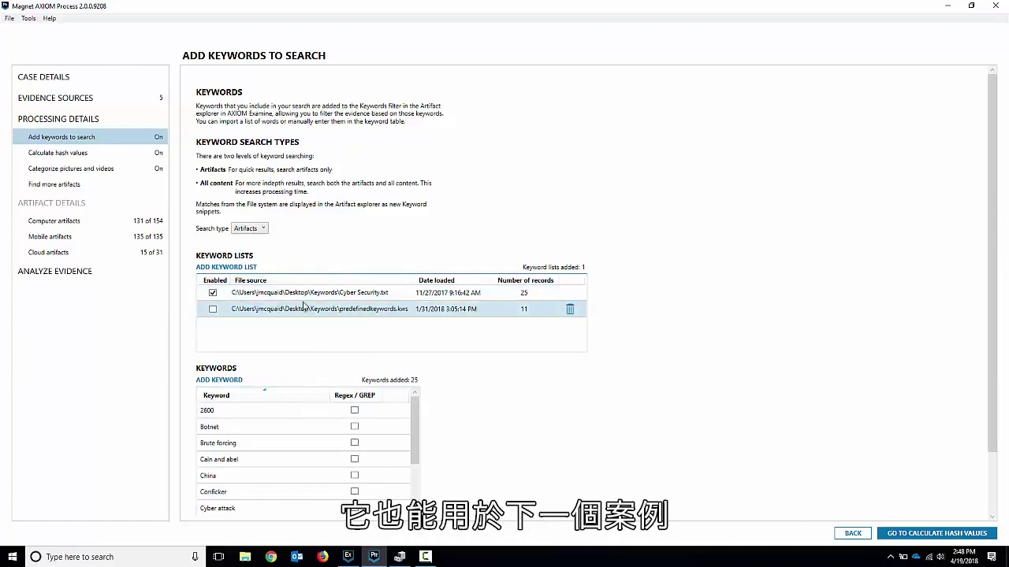
click(213, 294)
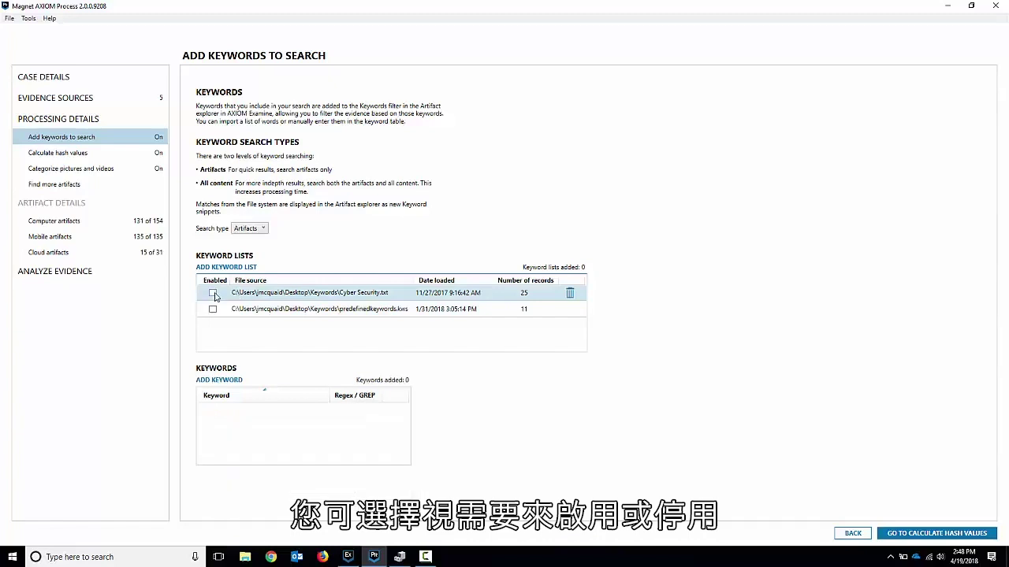
click(213, 294)
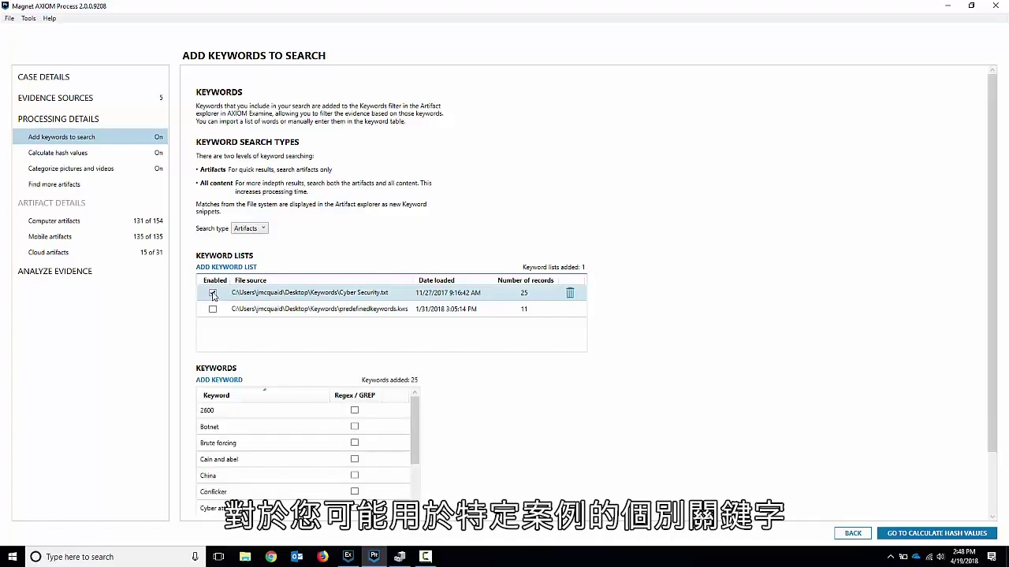
- Add a person's first name as an individual keyword to the case's keyword table
click(221, 381)
click(221, 425)
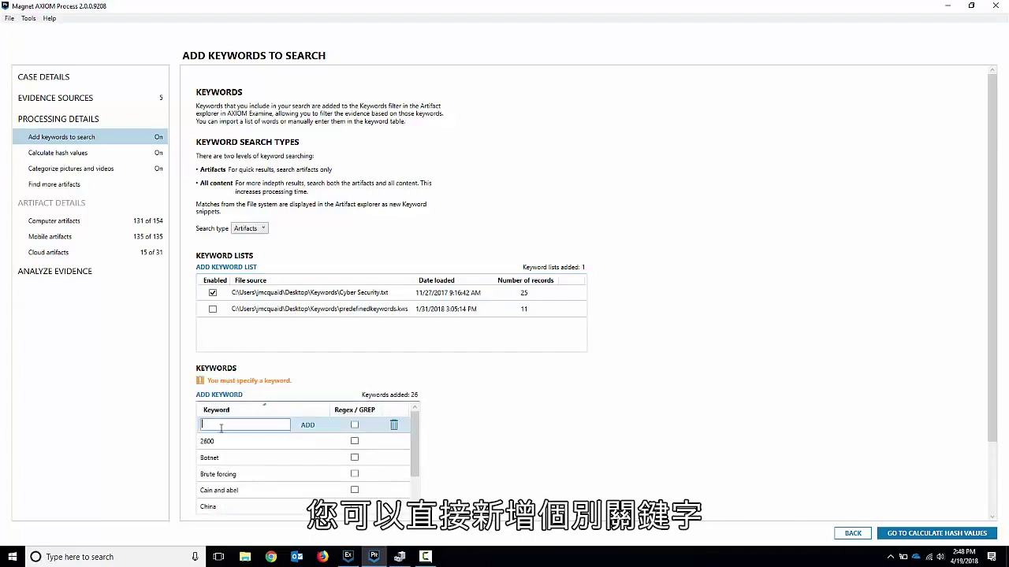
text(jamie)
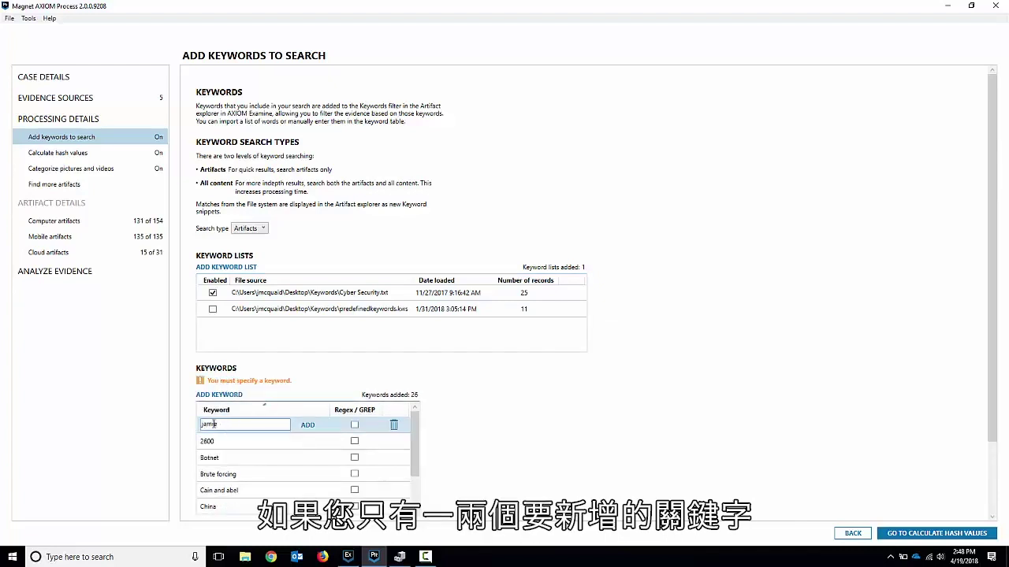
click(307, 425)
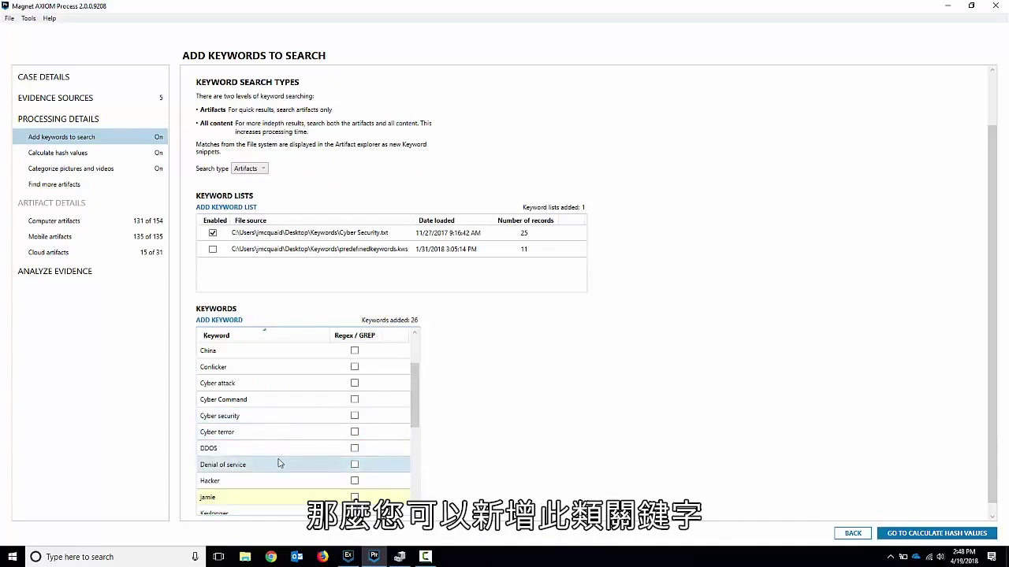
- Enable the Cyber Security.txt and predefinedkeywords.kws lists in turn to view their keywords, and disable both
click(212, 233)
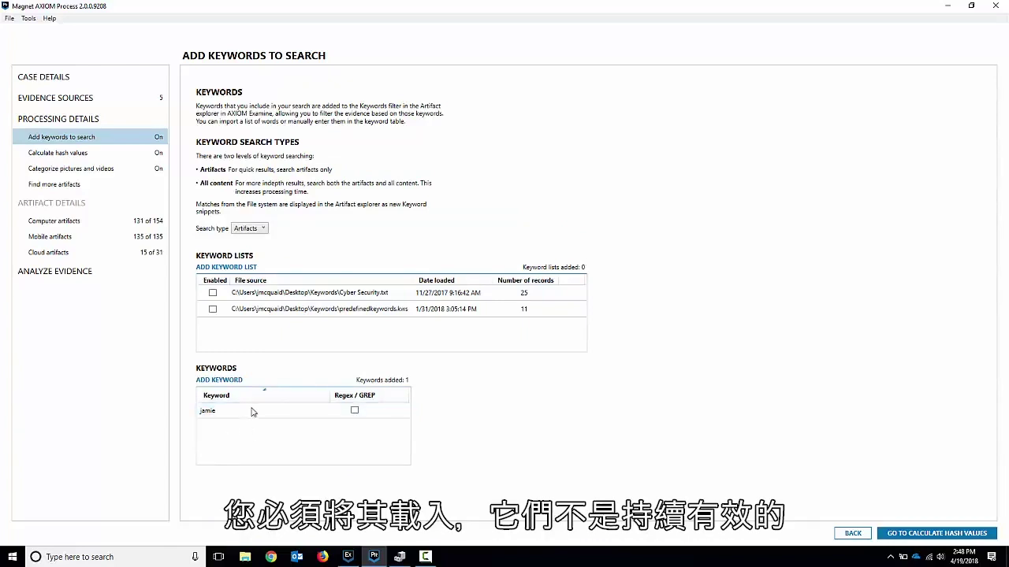
click(212, 292)
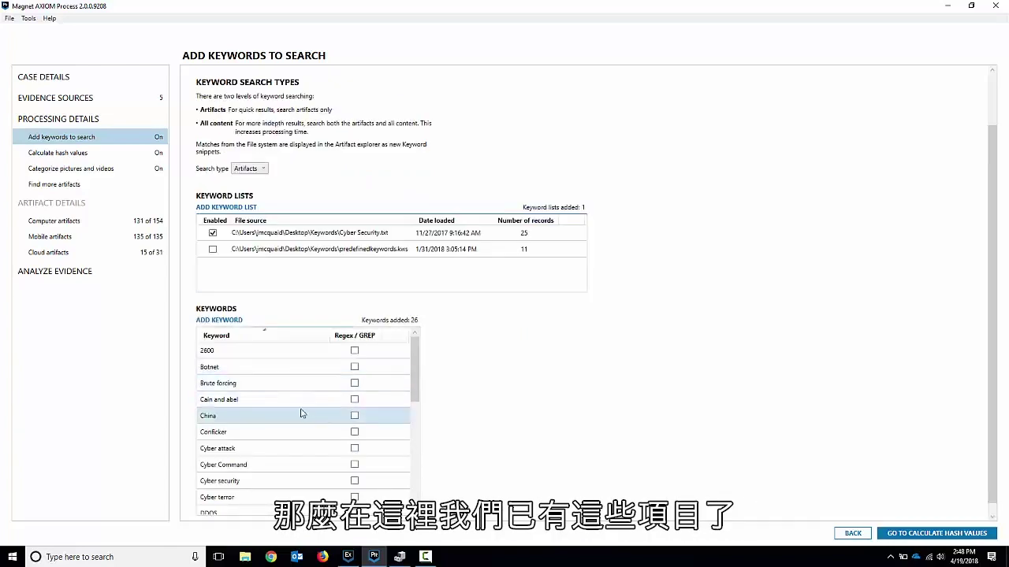
click(212, 232)
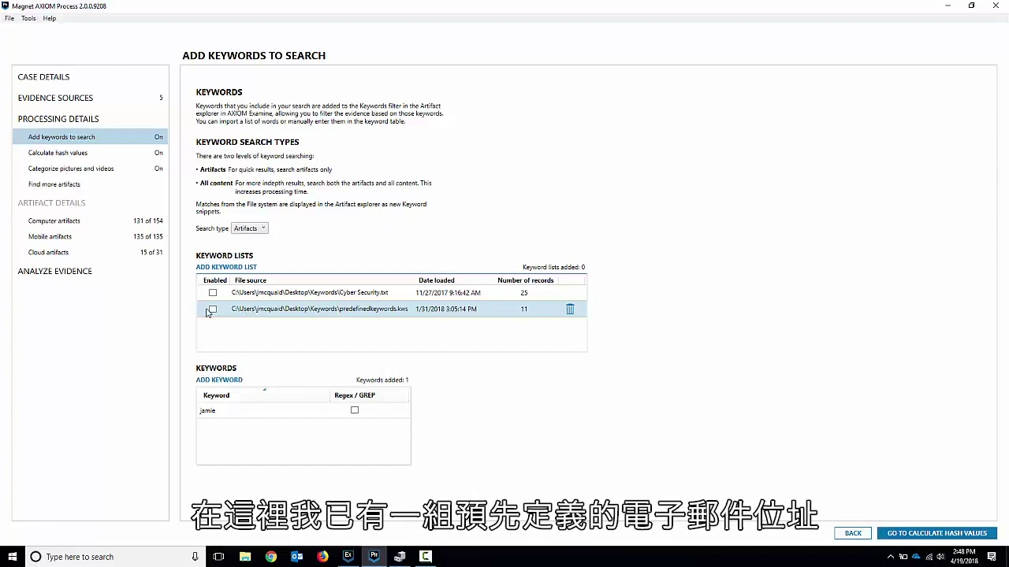
click(212, 309)
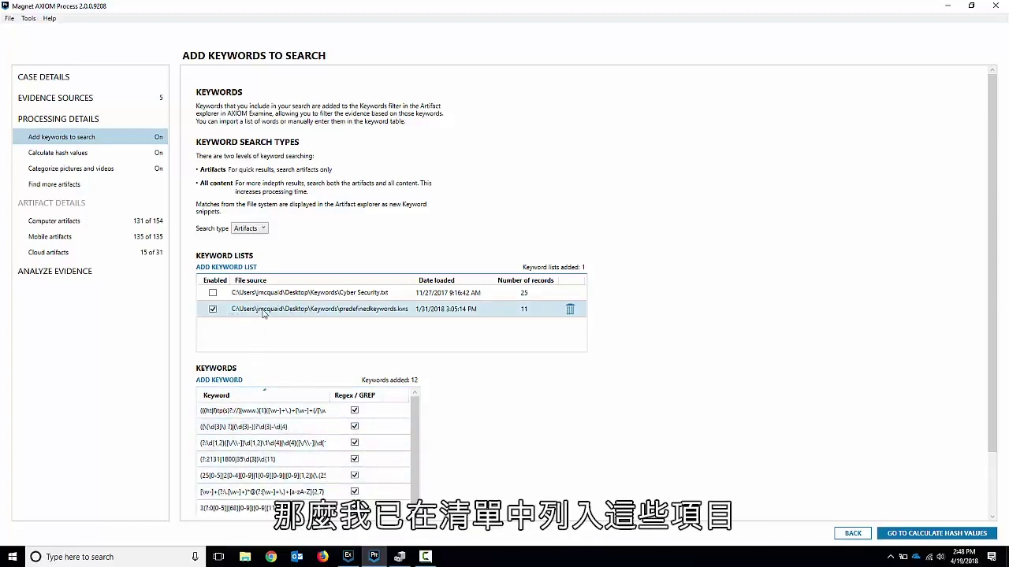
click(212, 309)
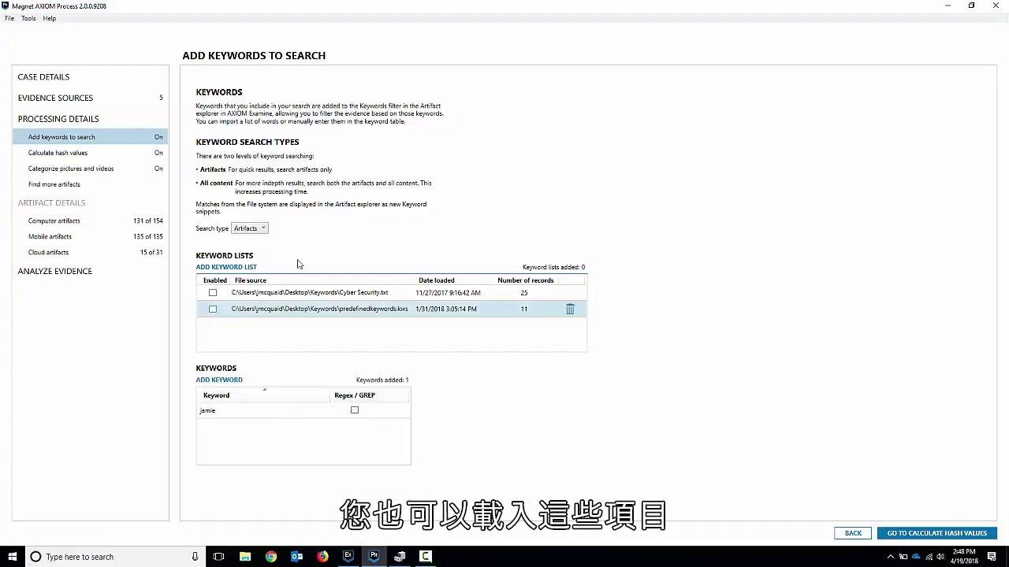
- Set the keyword search type to All content and view the encoding choices for the Cyber Security.txt list and the individual keyword
click(263, 229)
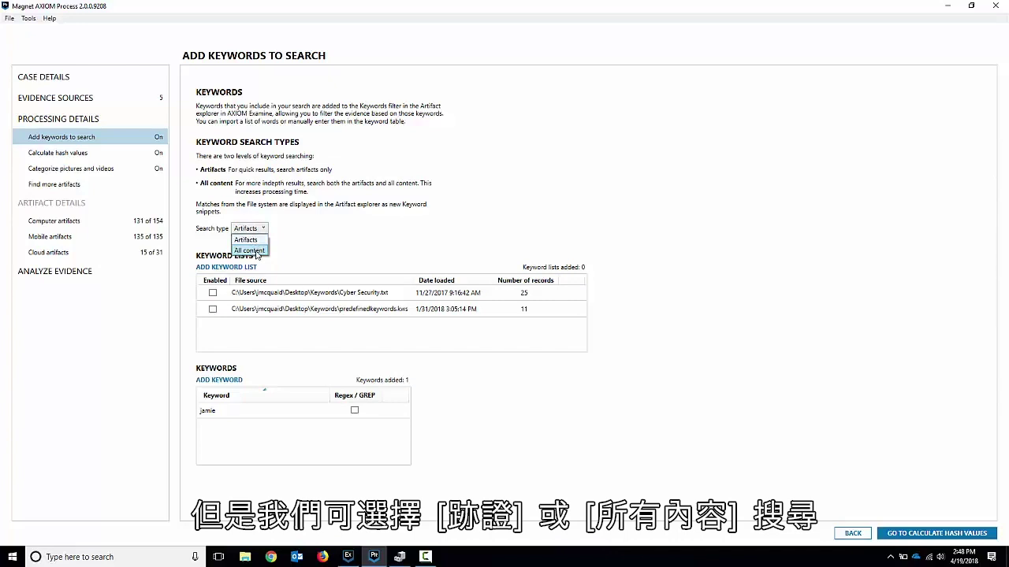
click(250, 250)
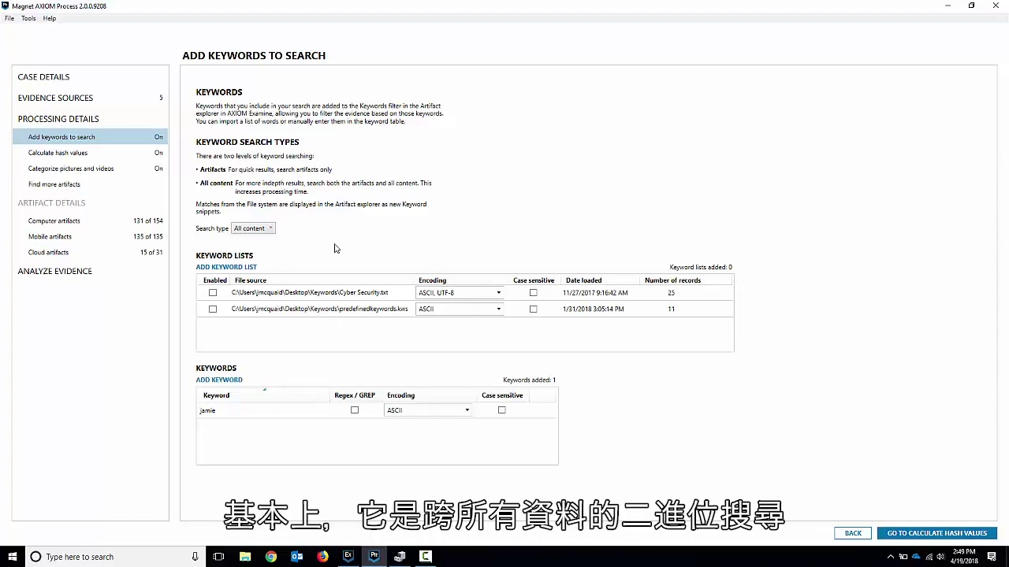
click(263, 294)
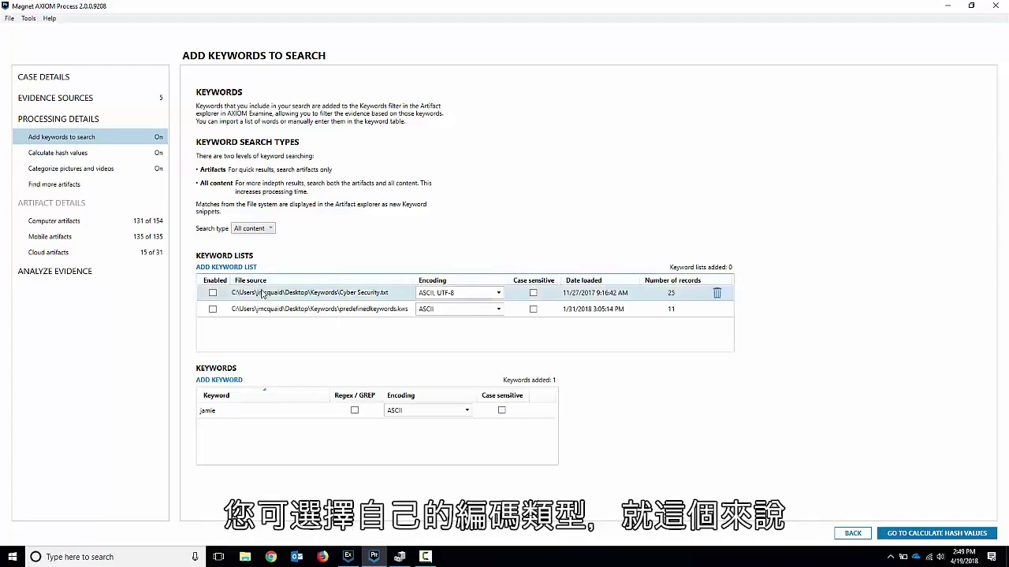
click(498, 293)
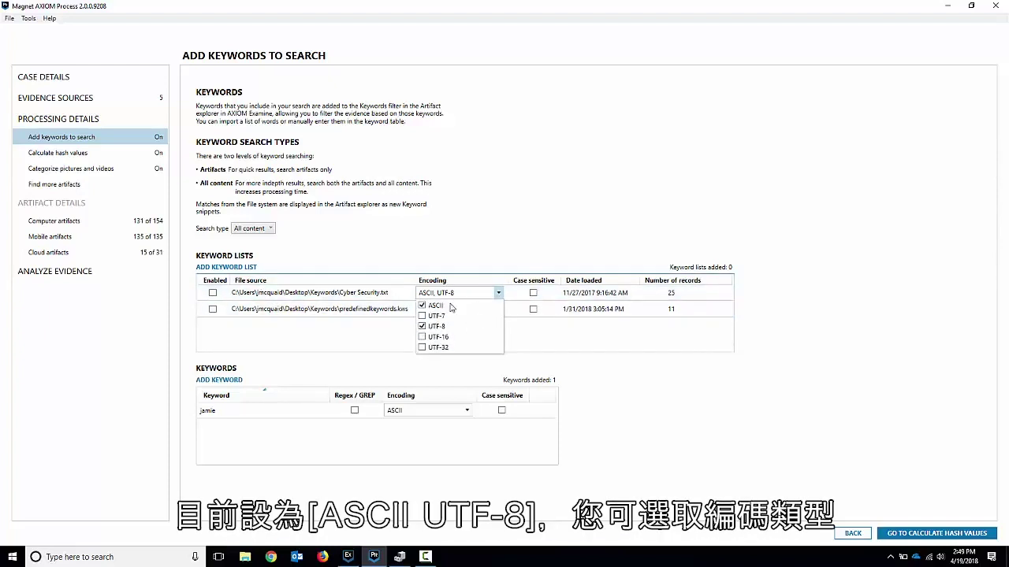
click(460, 240)
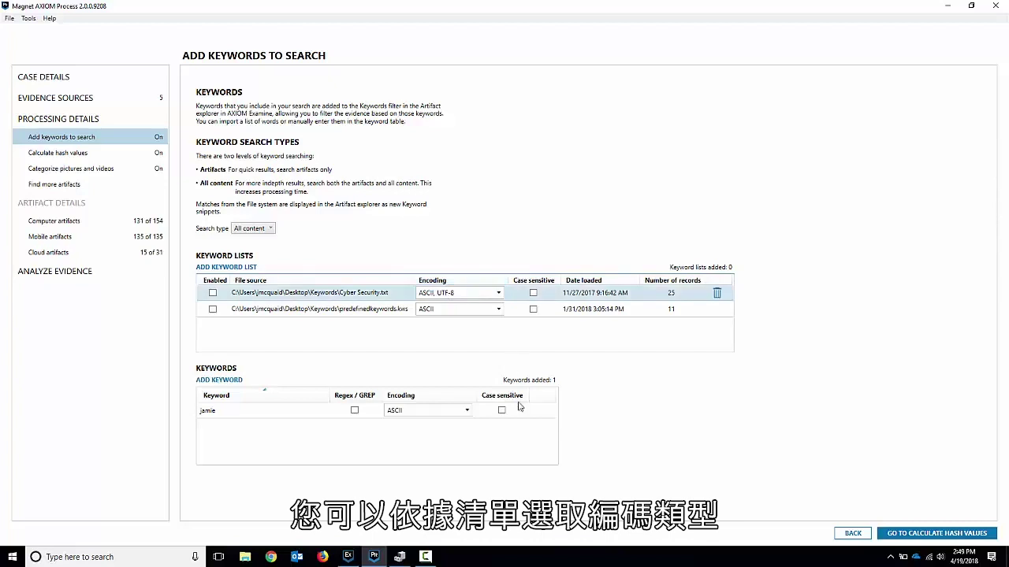
click(439, 416)
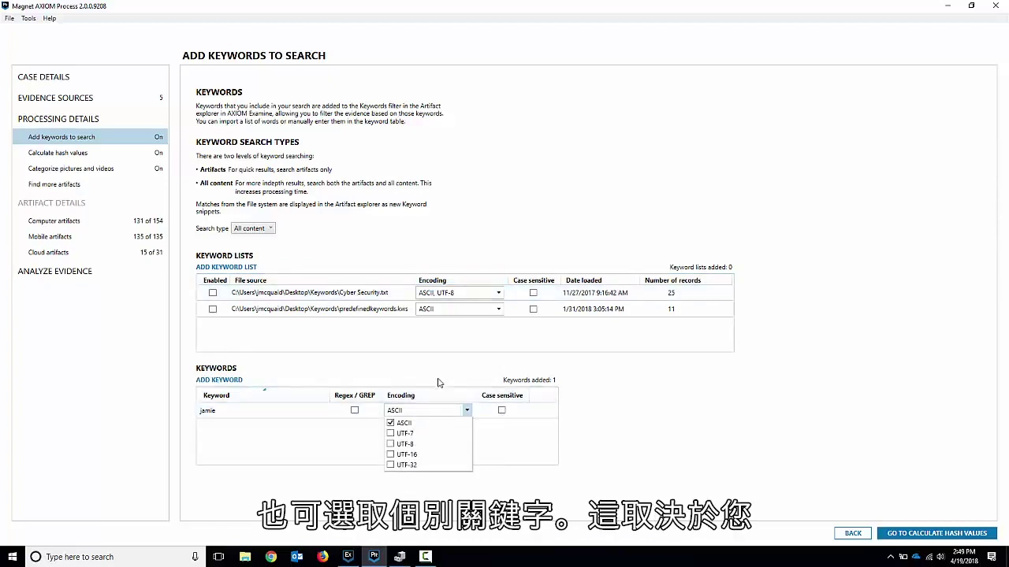
click(439, 374)
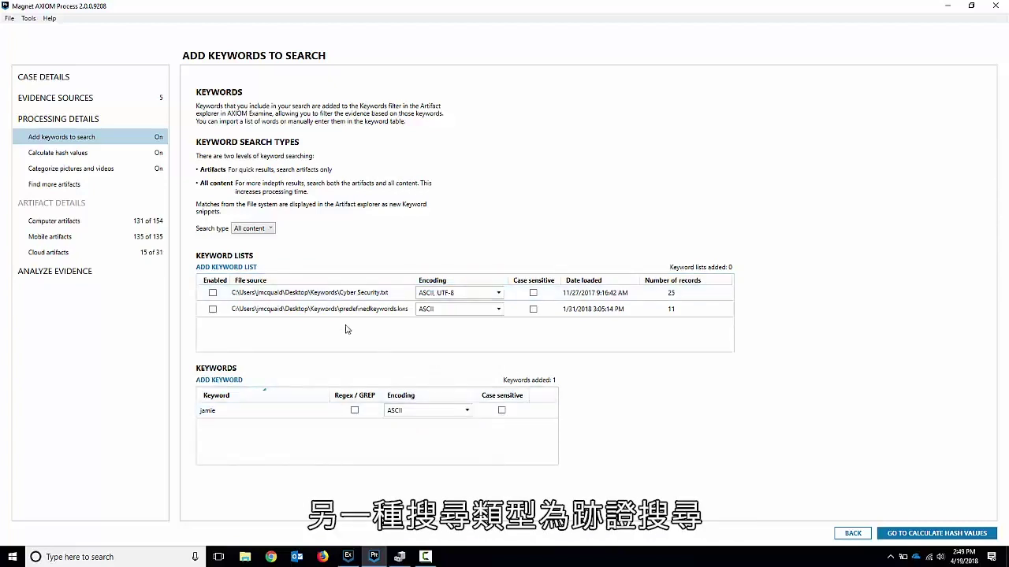
- Set the keyword search type to Artifacts and enable the Cyber Security.txt keyword list
click(260, 230)
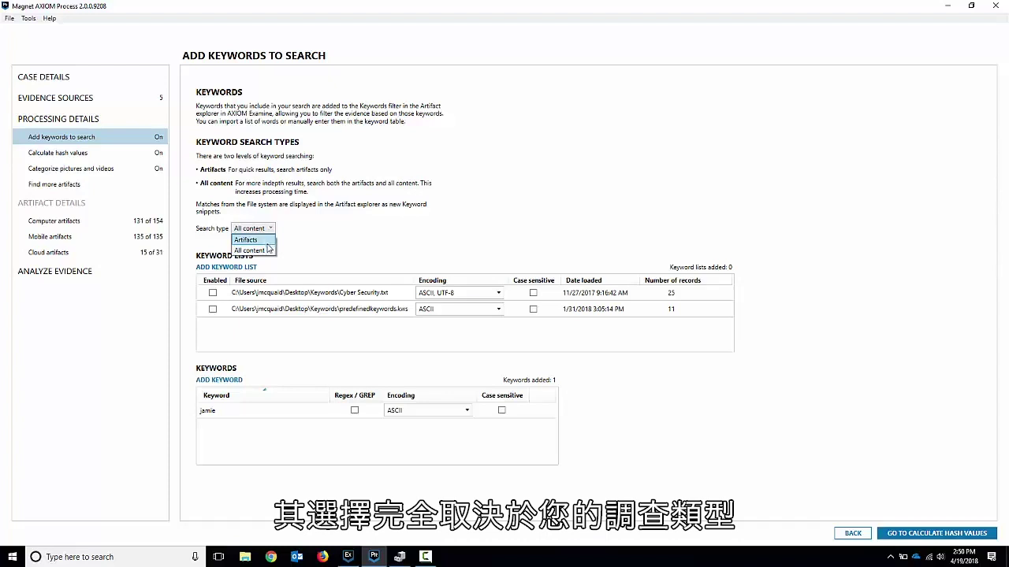
click(273, 239)
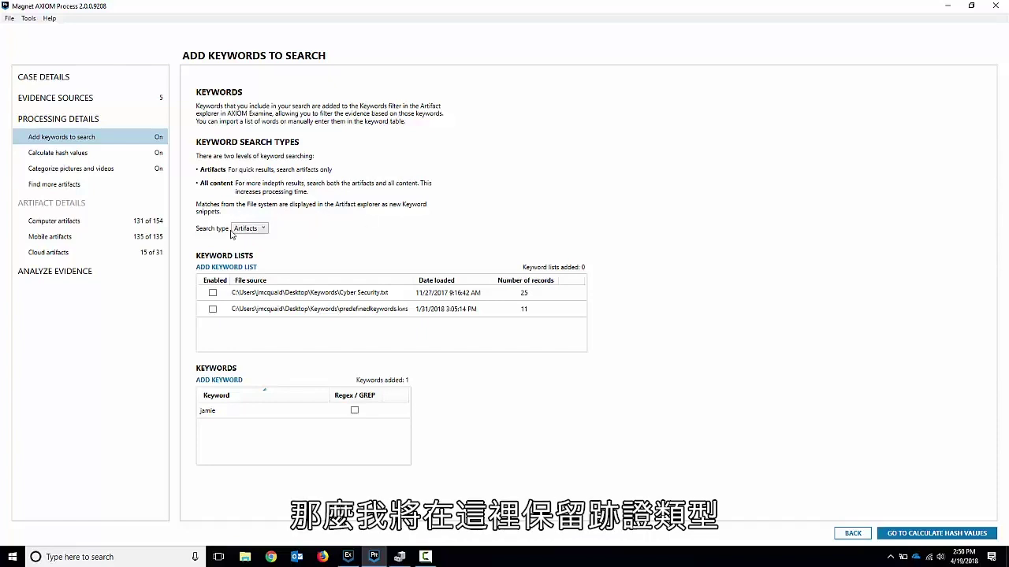
click(212, 293)
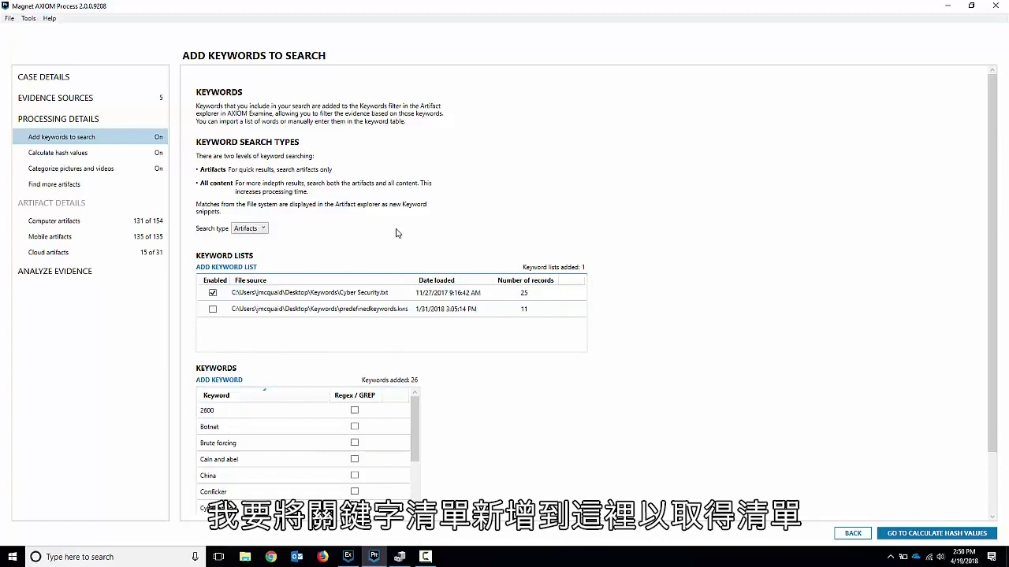
- Open the hash value settings and switch the NSRLFile.txt and NSRLFile-Android.txt ignore lists off and on again
click(95, 153)
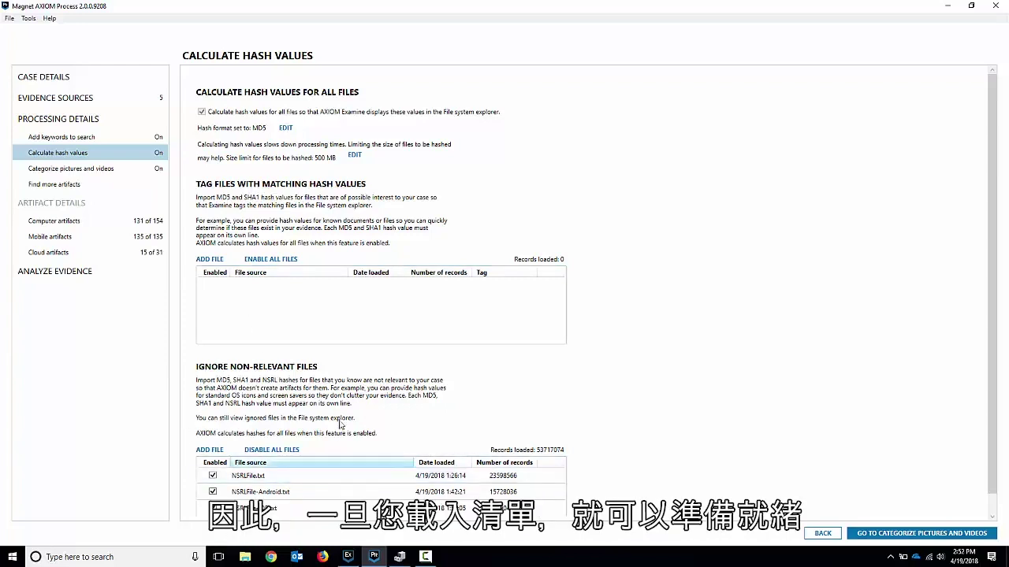
click(212, 476)
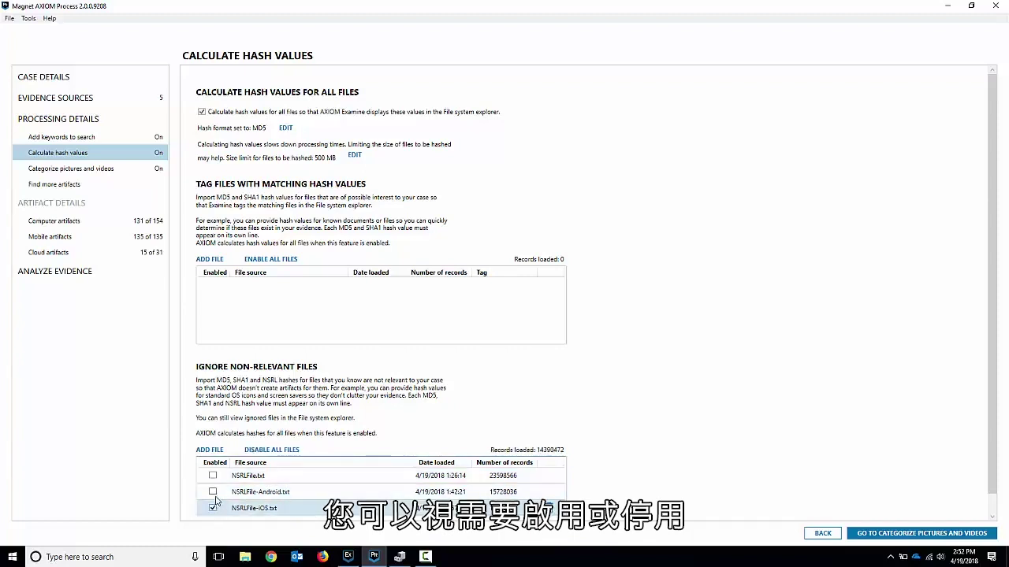
click(213, 477)
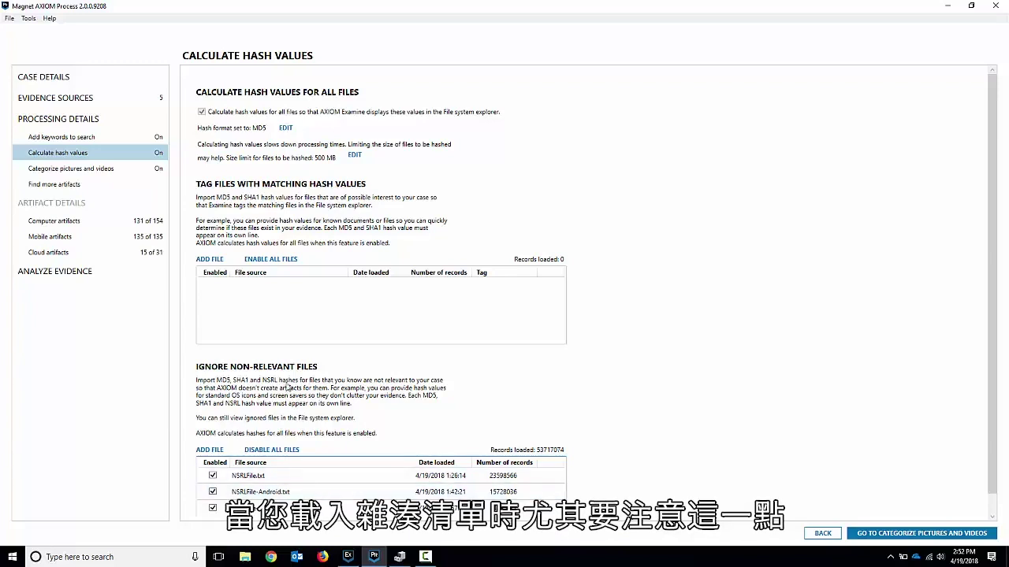
- Review the picture and video categorization settings, and allow AXIOM to find more artifacts with the Dynamic App Finder
click(91, 169)
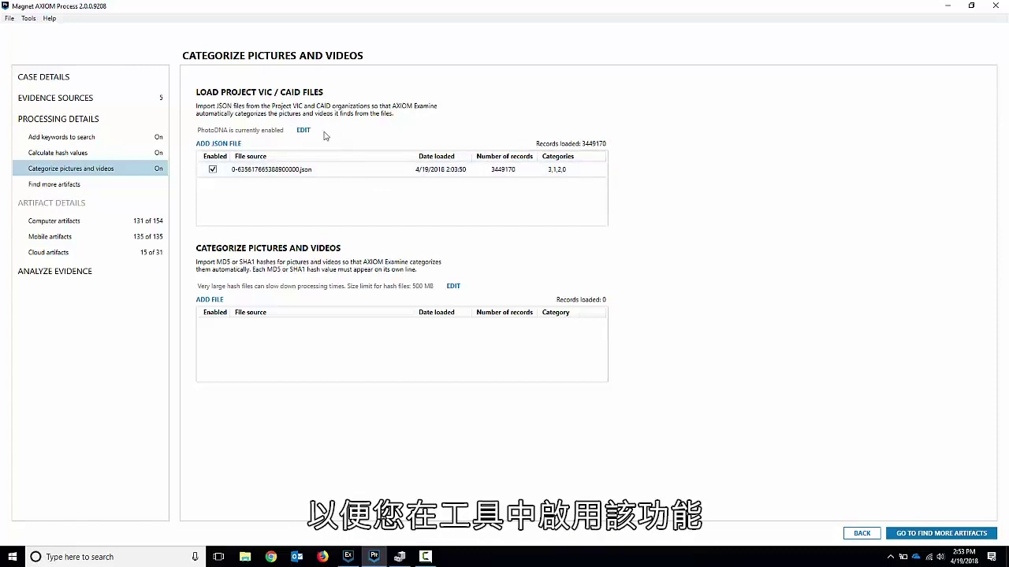
click(123, 183)
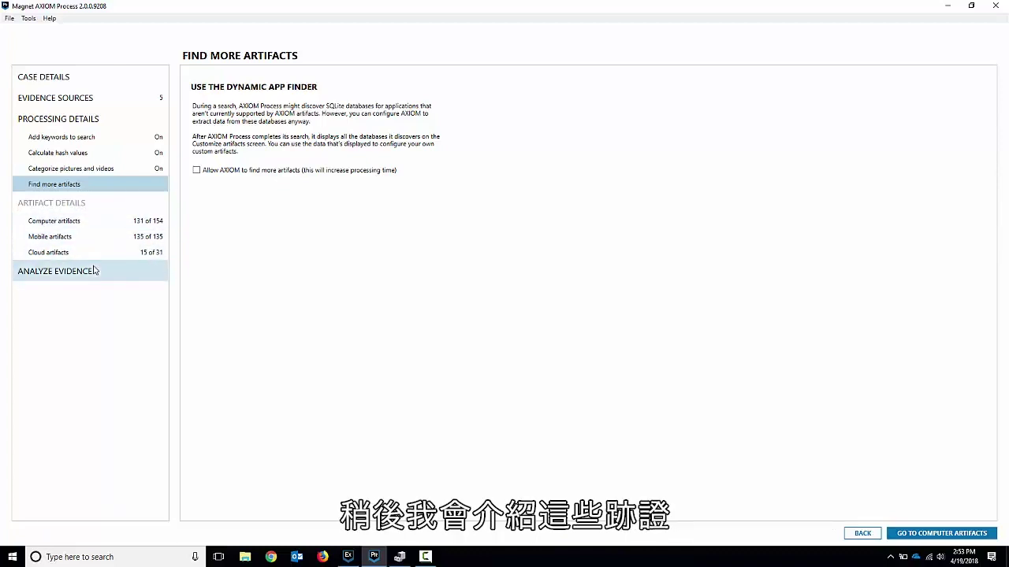
click(198, 171)
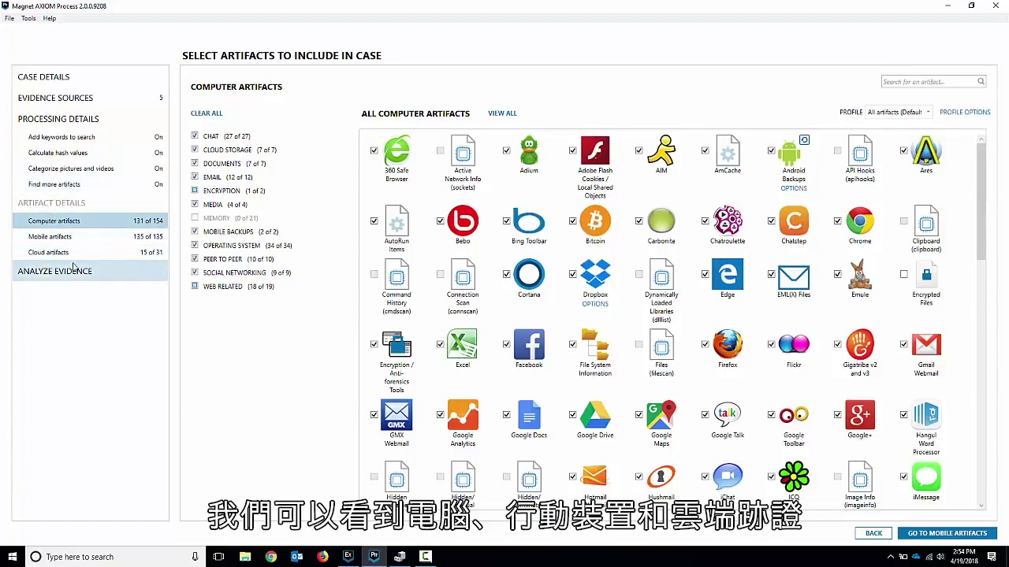
- Examine the computer artifacts available by category, including chat, cloud storage, documents, email, media, operating system and peer to peer
scroll(491, 201, down, 12)
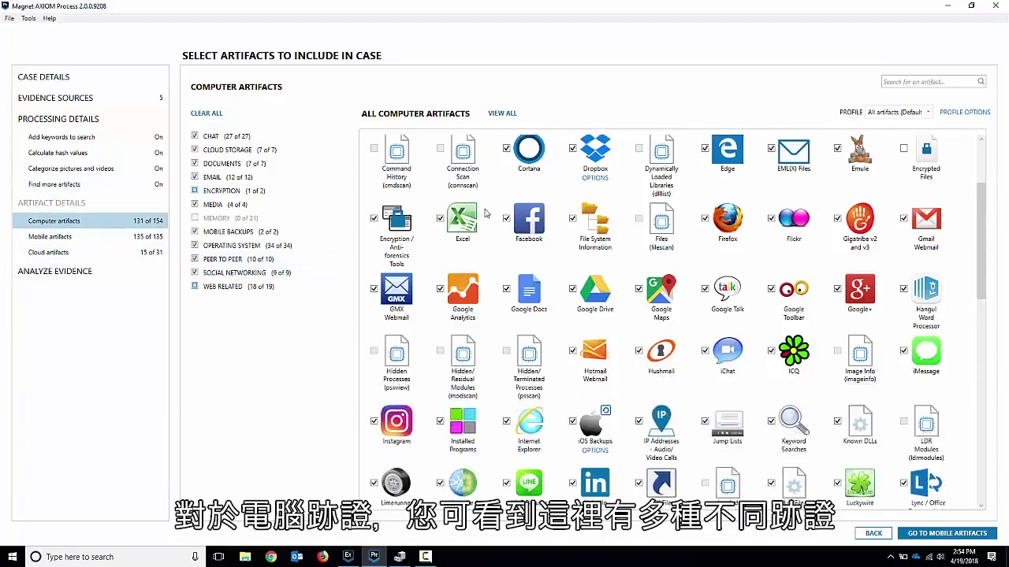
scroll(498, 257, up, 10)
click(236, 138)
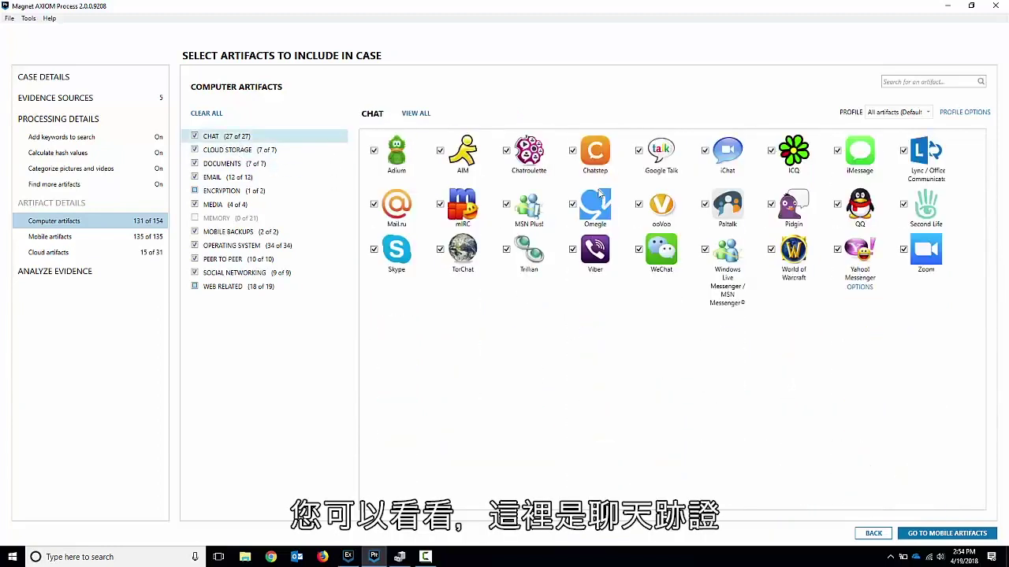
click(229, 150)
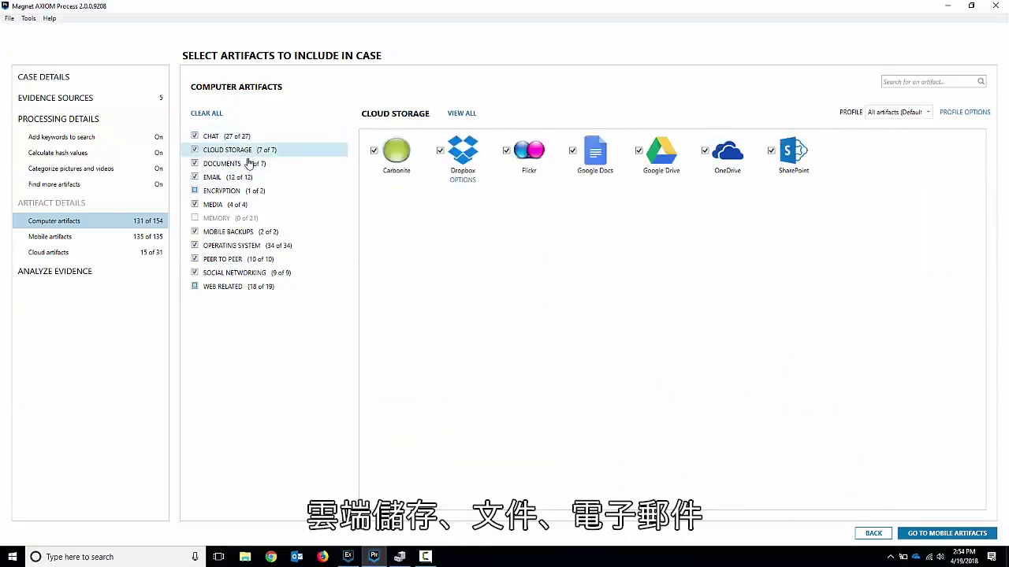
click(230, 164)
click(235, 180)
click(233, 204)
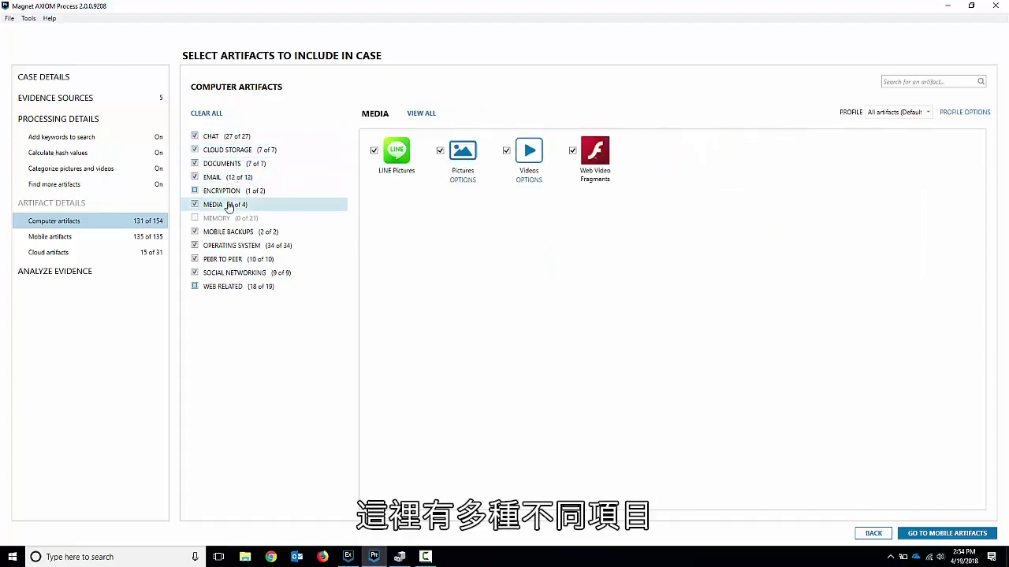
click(235, 247)
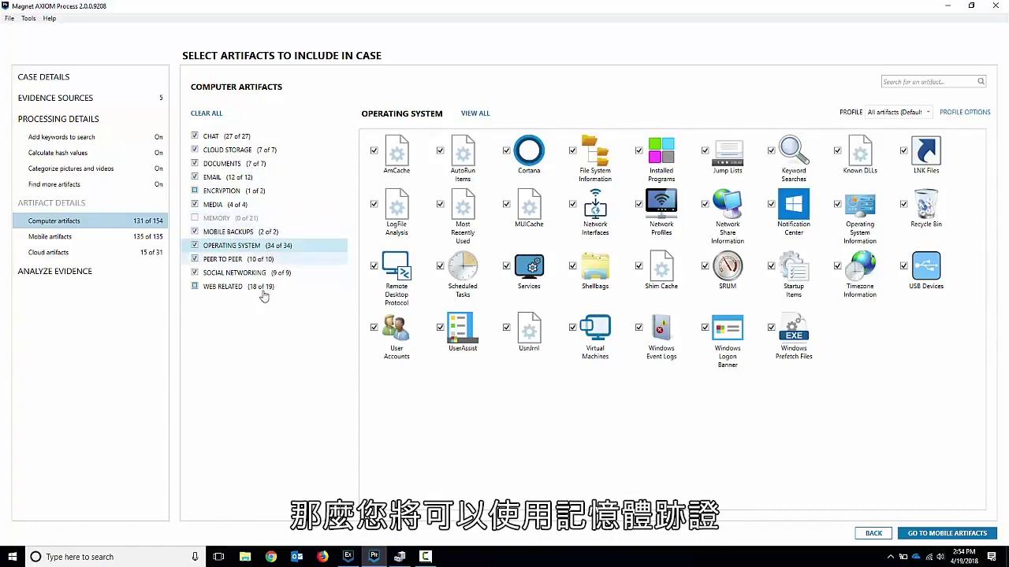
click(226, 260)
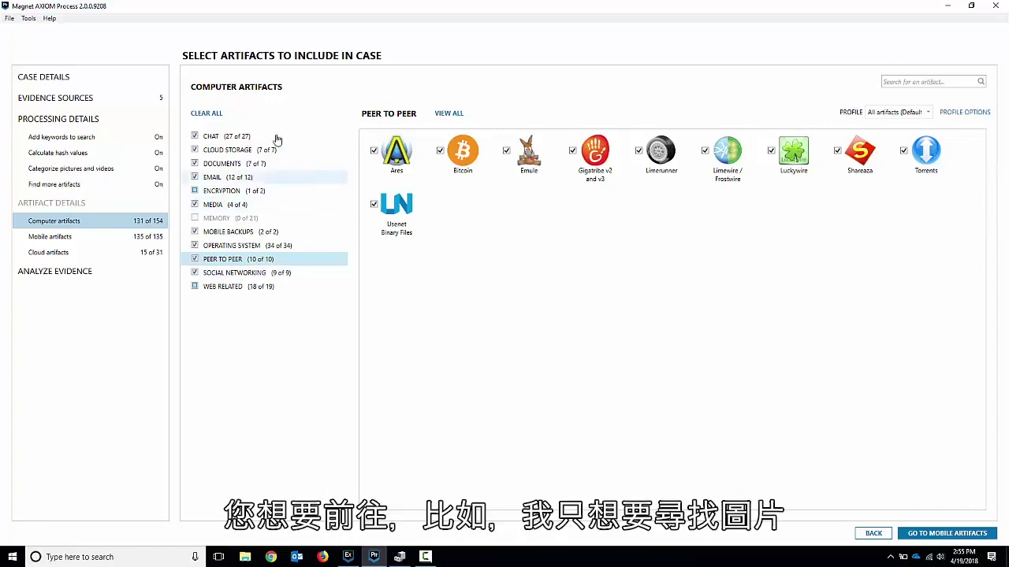
- Clear all computer artifacts and include only Pictures from the Media category
click(206, 113)
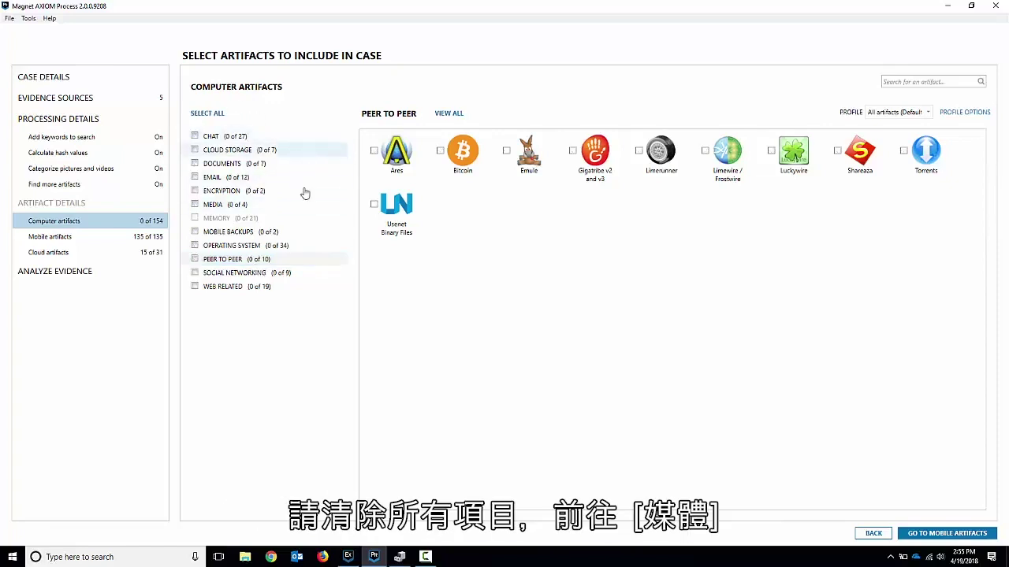
click(228, 205)
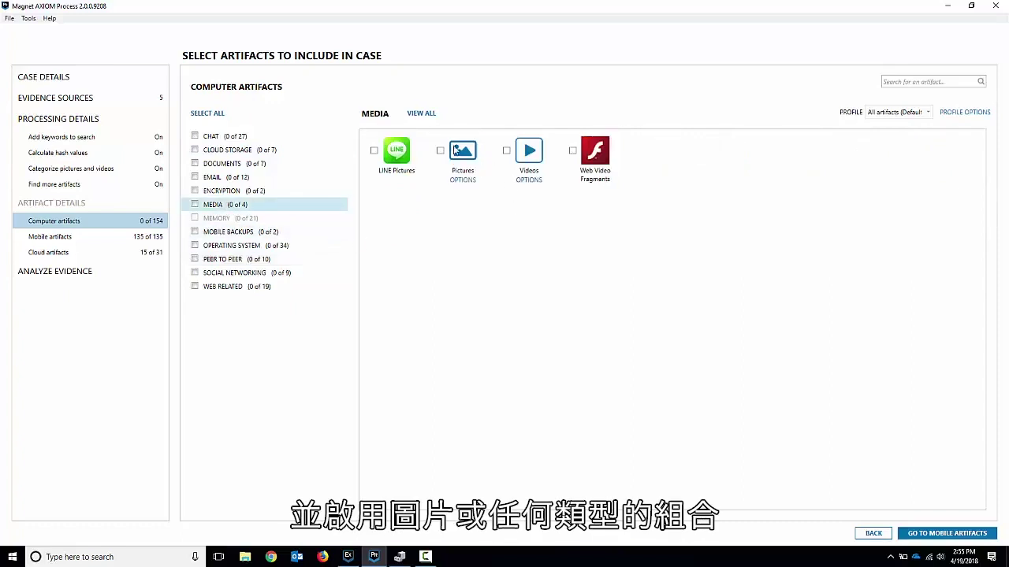
click(472, 153)
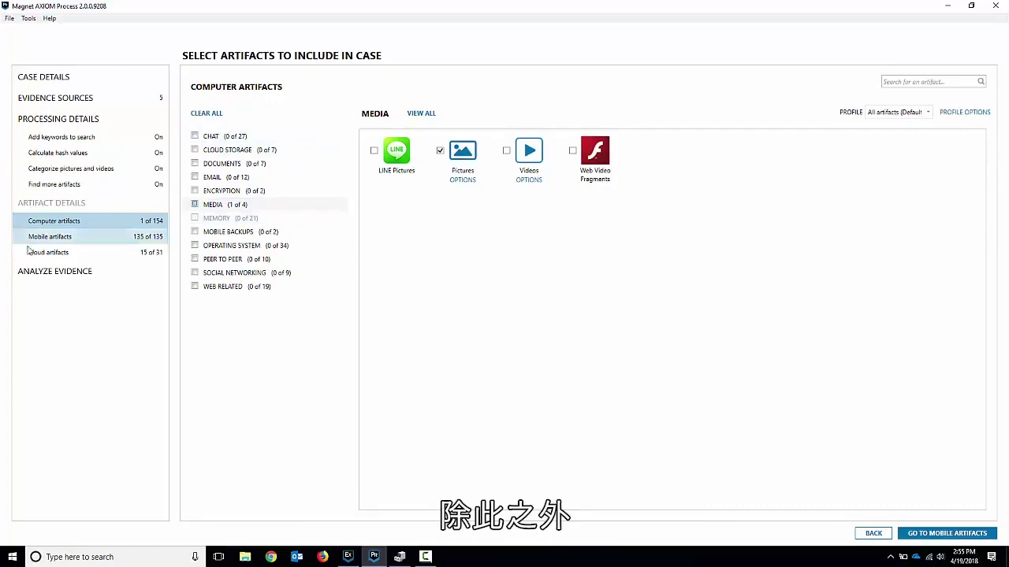
- Examine the mobile artifacts by category, including chat, cloud storage, documents, email, Internet of Things, transportation and travel, and web related
click(79, 240)
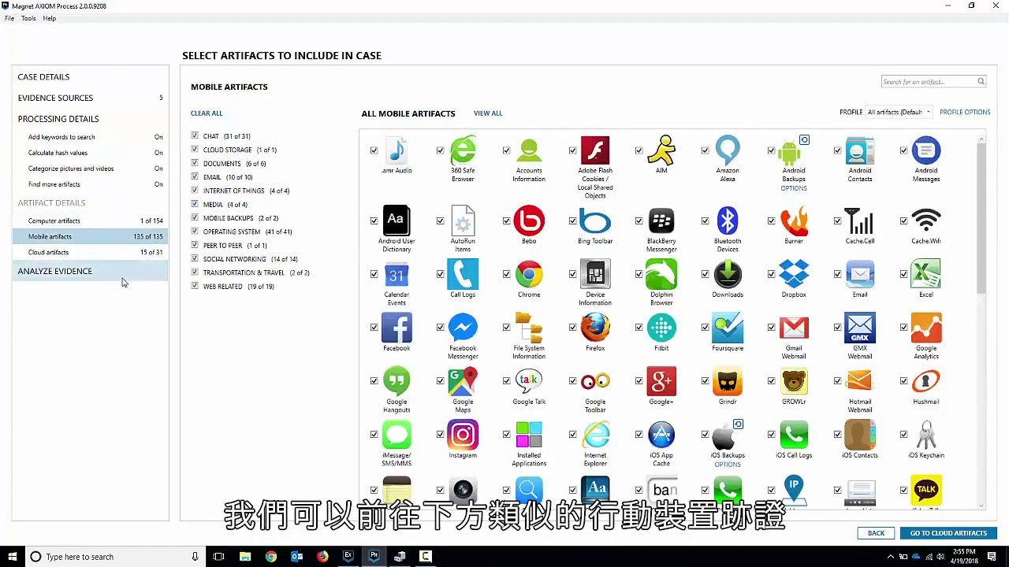
click(246, 138)
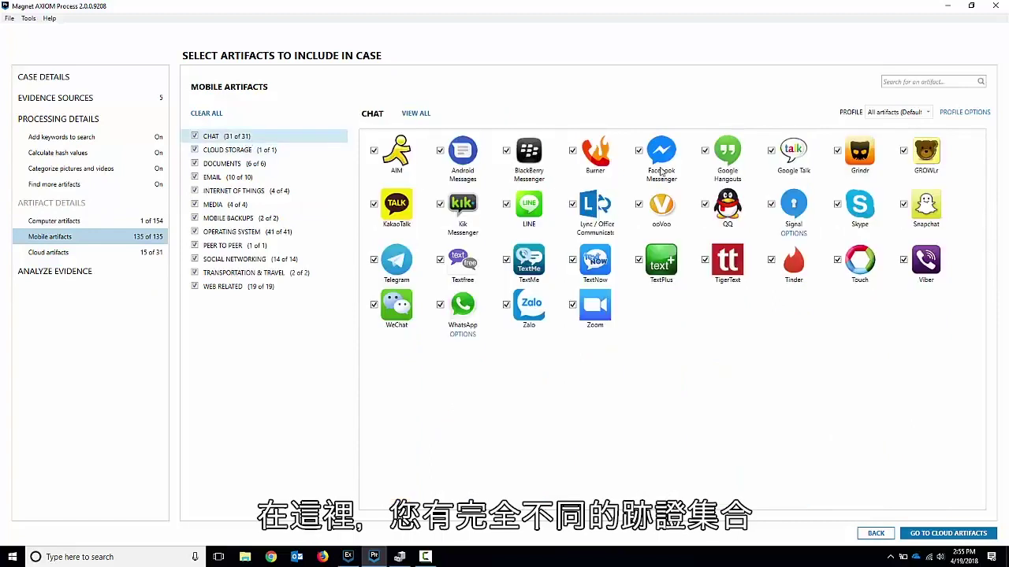
click(275, 151)
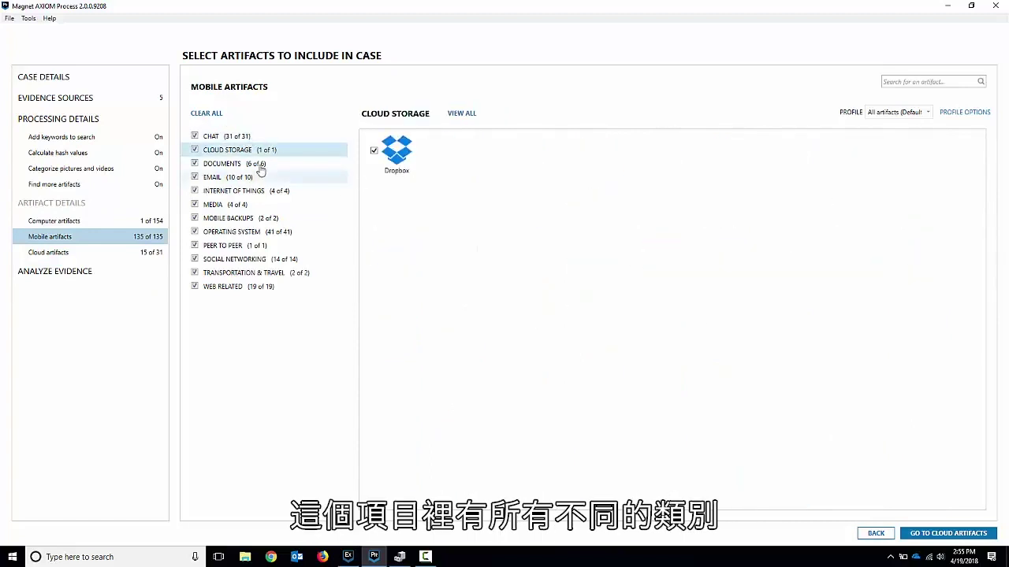
click(259, 165)
click(228, 177)
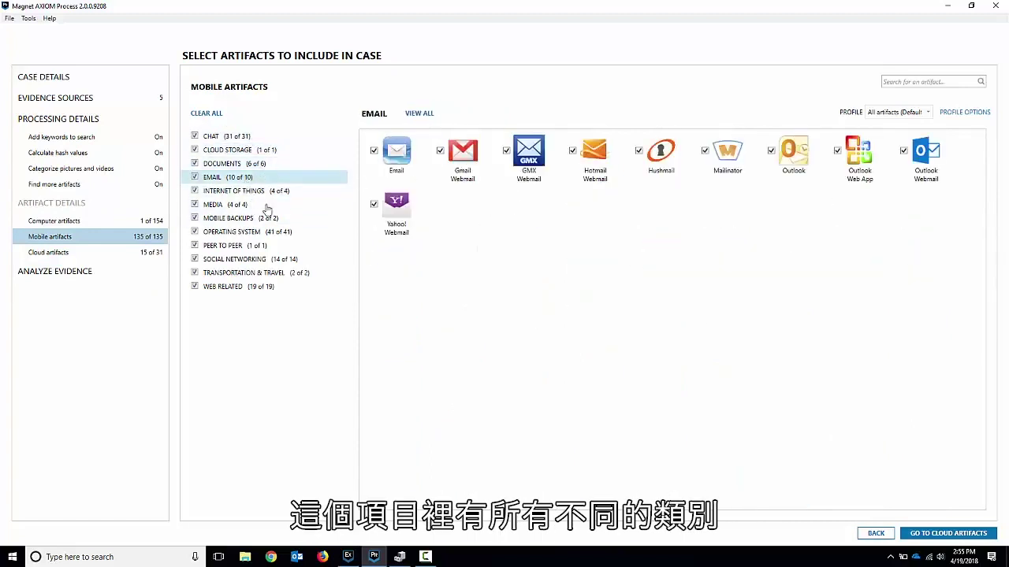
click(263, 192)
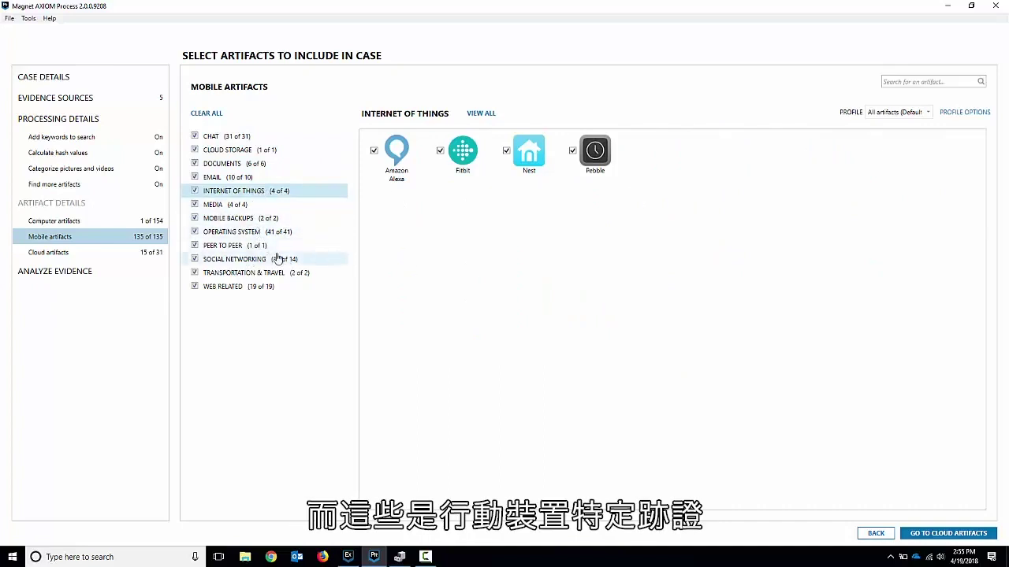
click(294, 274)
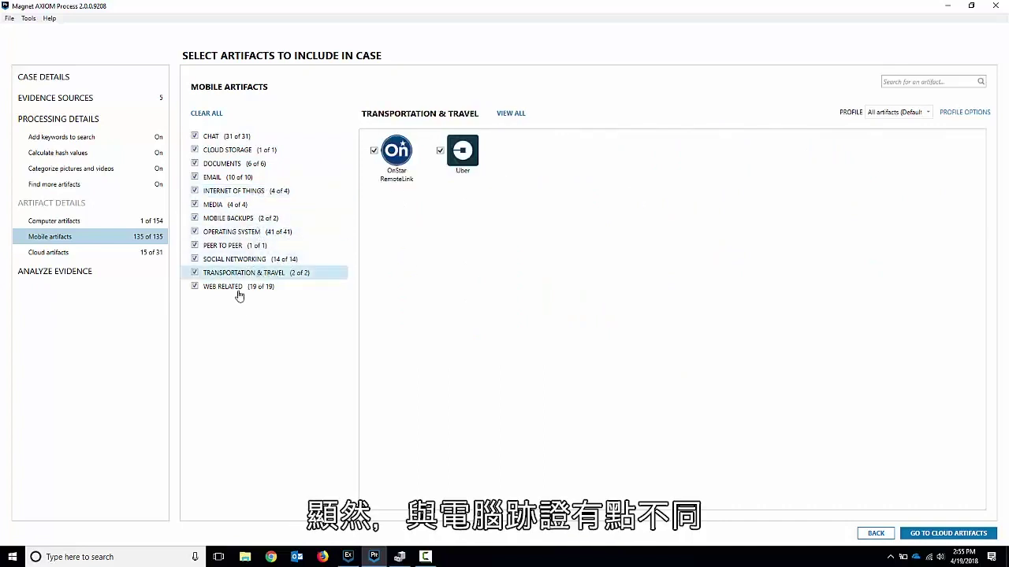
click(214, 287)
- Review the cloud artifacts and start analyzing the case's evidence sources
click(87, 257)
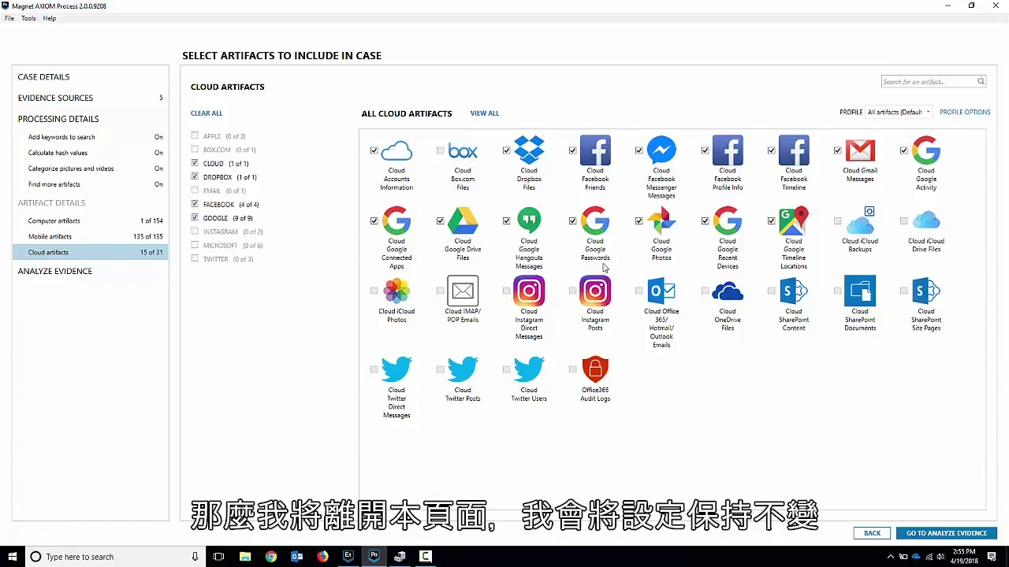
click(68, 274)
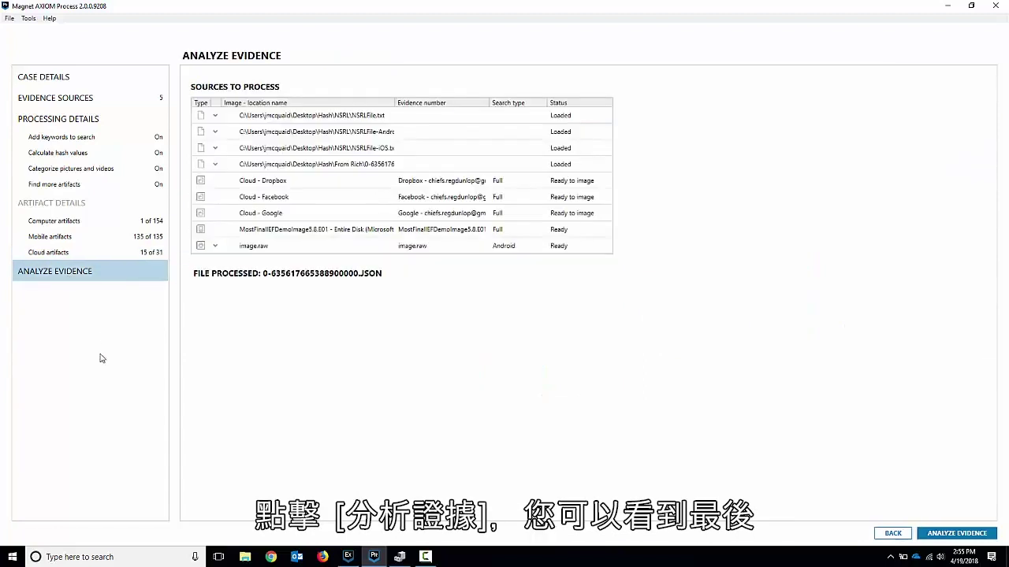
click(965, 534)
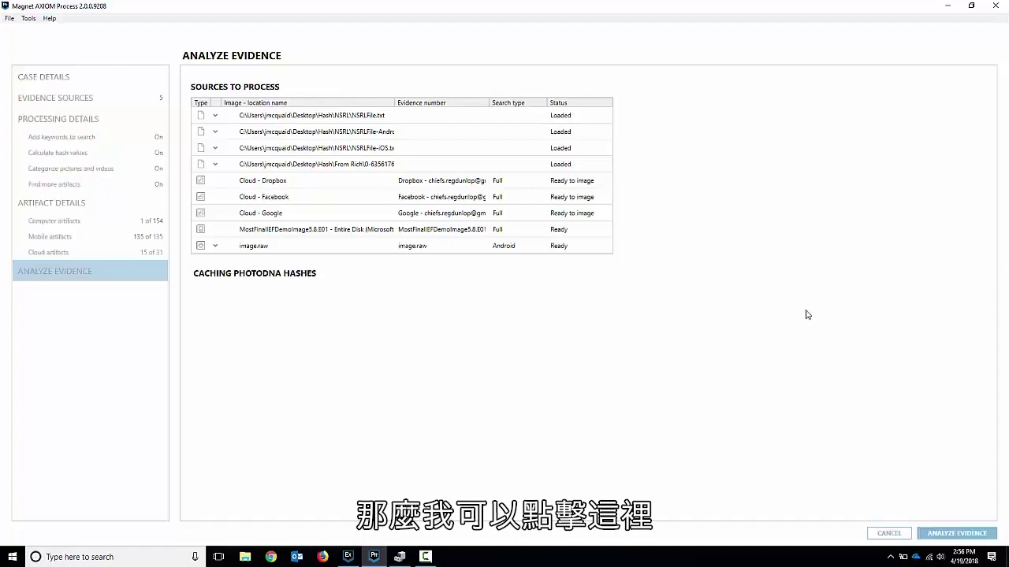